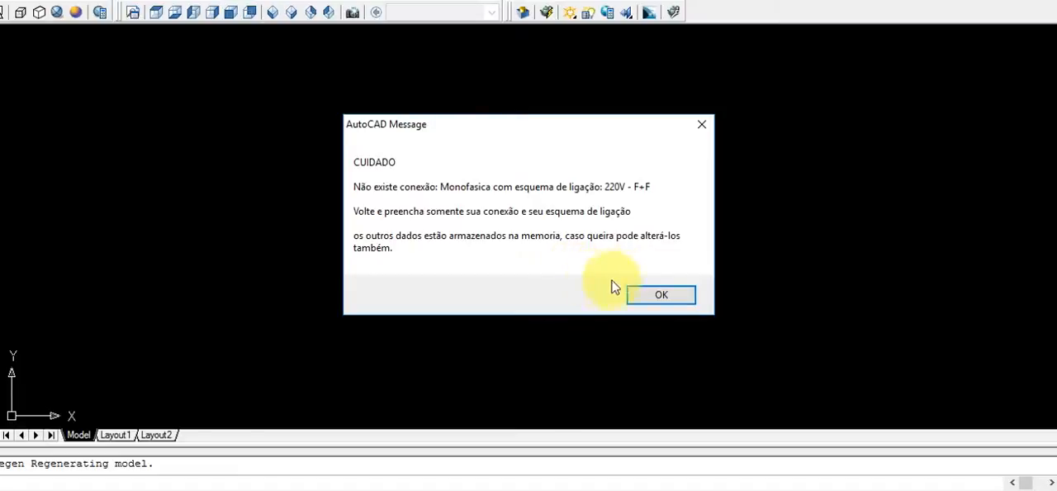
Dismiss the connection warning, set the connection type to Monofásica with a 220V - F+N supply voltage, and continue.
{"action": "left_click", "coordinate": [654, 298]}
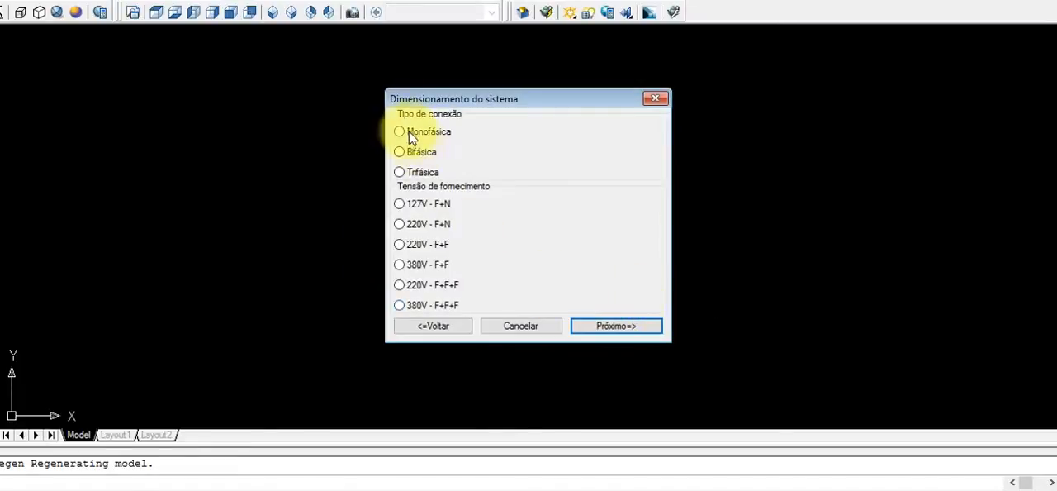
{"action": "left_click", "coordinate": [402, 132]}
{"action": "left_click", "coordinate": [402, 223]}
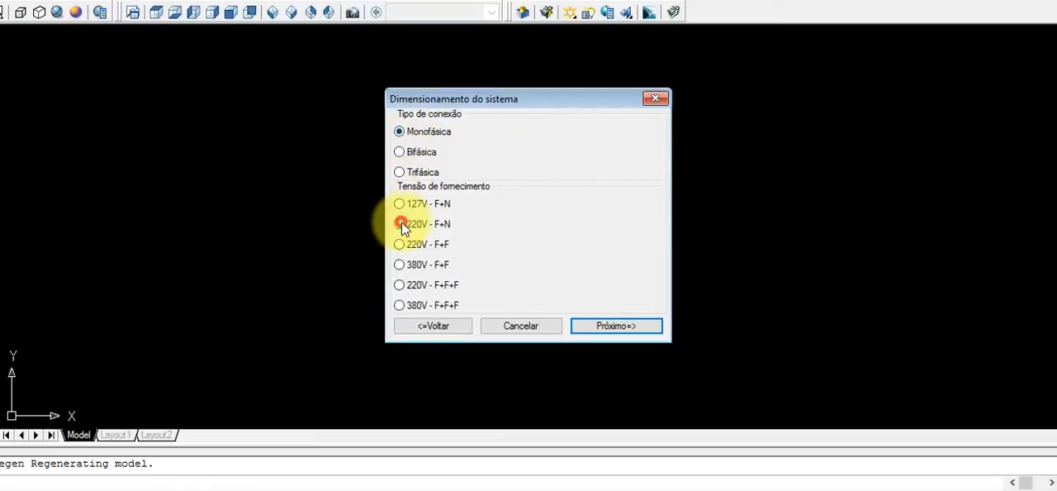
{"action": "left_click", "coordinate": [607, 326]}
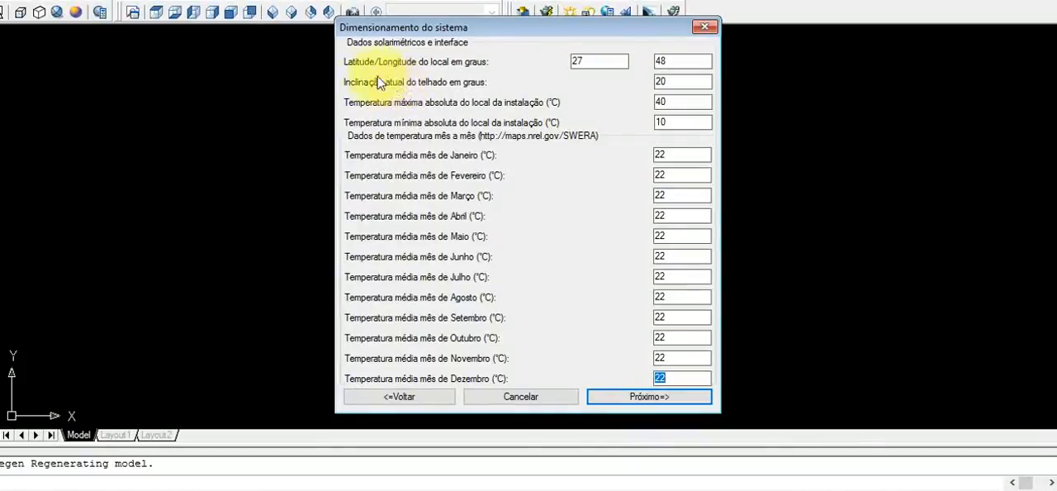
Examine the latitude and longitude fields in the solarimetric data.
{"action": "left_click", "coordinate": [592, 61]}
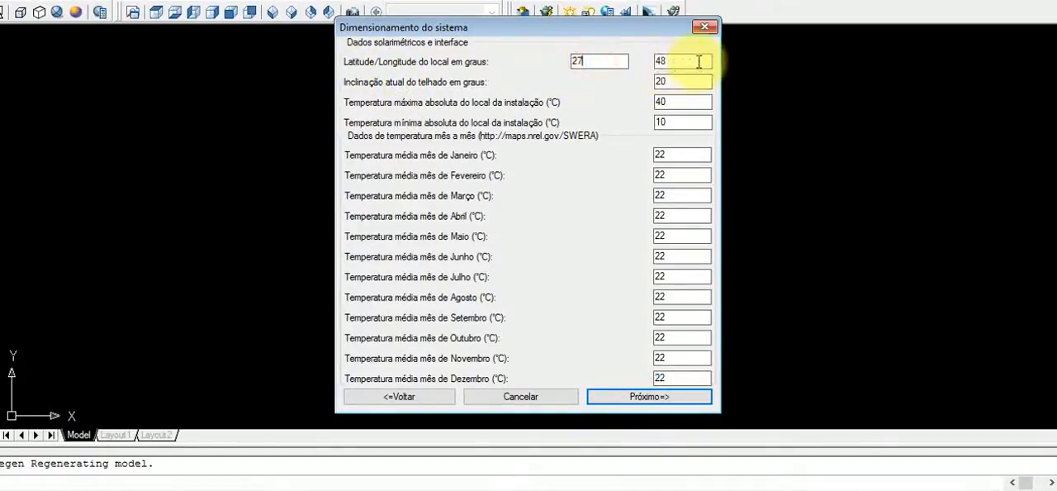
{"action": "left_click", "coordinate": [577, 59]}
{"action": "left_click", "coordinate": [591, 60]}
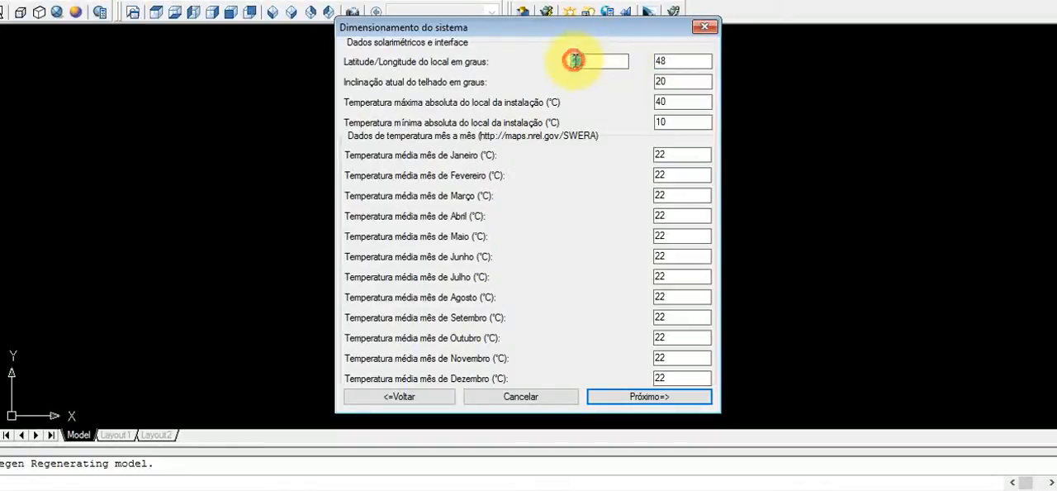
{"action": "left_click", "coordinate": [673, 60]}
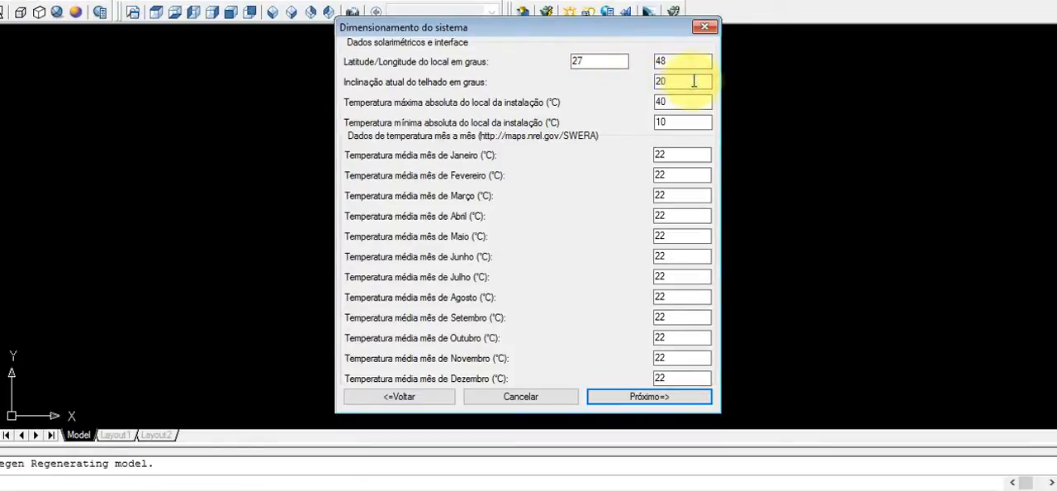
{"action": "double_click", "coordinate": [606, 61]}
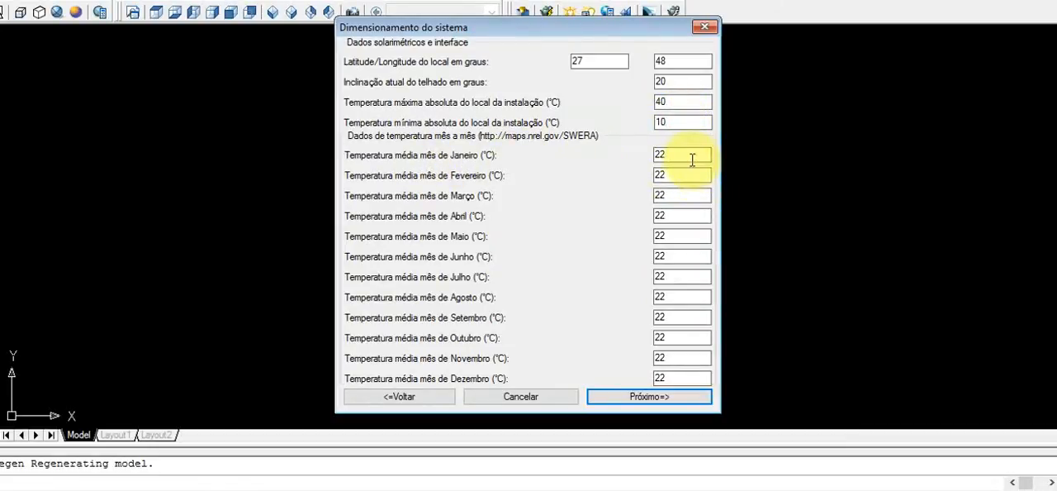
Review the monthly average temperature fields from January to December and accept the stored solarimetric data.
{"action": "left_click", "coordinate": [684, 257]}
{"action": "left_click", "coordinate": [684, 275]}
{"action": "left_click", "coordinate": [682, 296]}
{"action": "left_click", "coordinate": [683, 317]}
{"action": "left_click", "coordinate": [682, 342]}
{"action": "left_click", "coordinate": [677, 353]}
{"action": "left_click", "coordinate": [675, 257]}
{"action": "left_click", "coordinate": [674, 236]}
{"action": "left_click", "coordinate": [675, 215]}
{"action": "left_click", "coordinate": [676, 191]}
{"action": "left_click", "coordinate": [678, 173]}
{"action": "left_click", "coordinate": [674, 153]}
{"action": "left_click", "coordinate": [675, 172]}
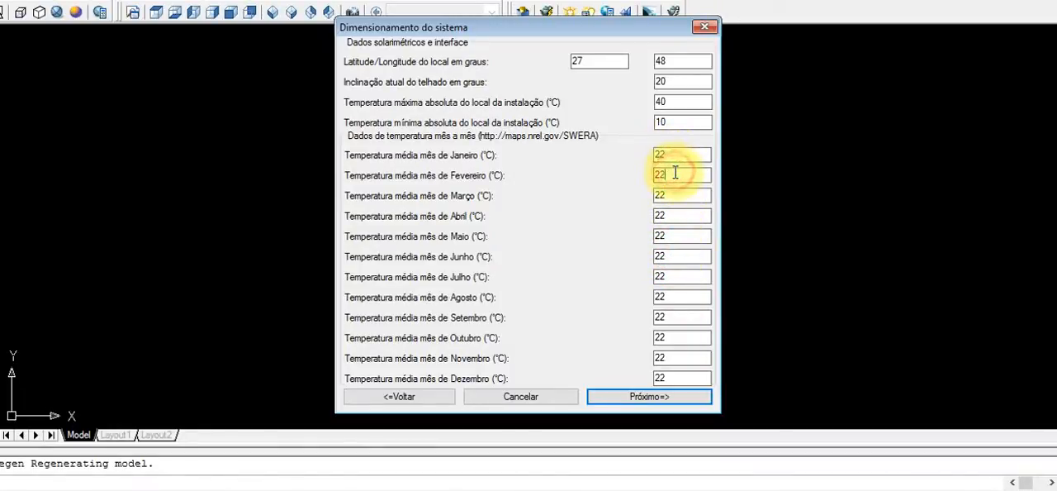
{"action": "left_click", "coordinate": [677, 214]}
{"action": "left_click", "coordinate": [684, 256]}
{"action": "left_click", "coordinate": [682, 297]}
{"action": "left_click", "coordinate": [682, 317]}
{"action": "left_click", "coordinate": [682, 337]}
{"action": "left_click", "coordinate": [680, 358]}
{"action": "left_click", "coordinate": [679, 378]}
{"action": "left_click", "coordinate": [677, 358]}
{"action": "left_click", "coordinate": [675, 337]}
{"action": "left_click", "coordinate": [675, 308]}
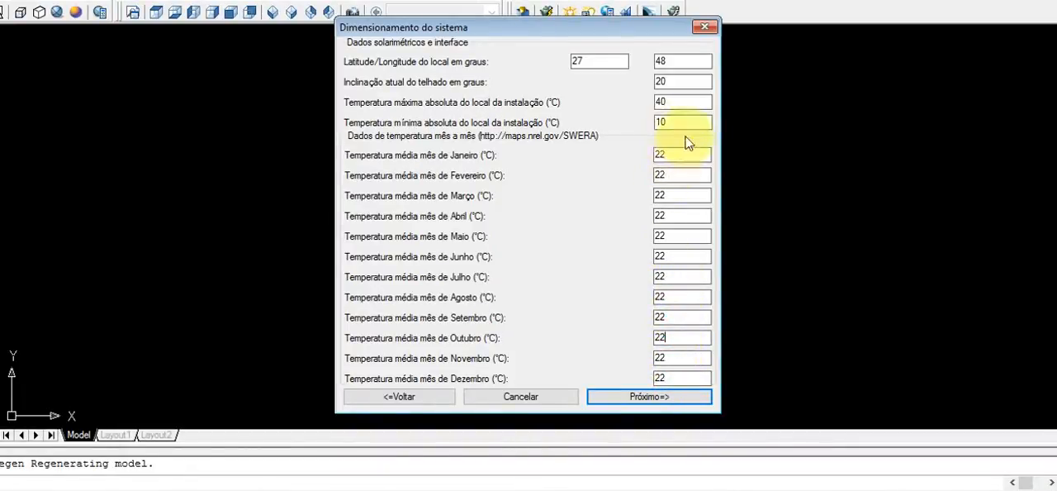
{"action": "left_click", "coordinate": [655, 397]}
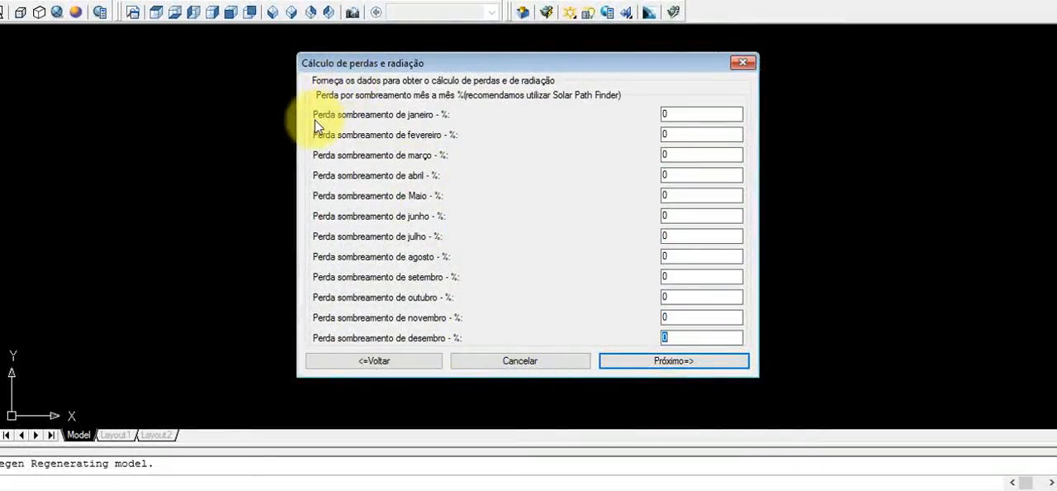
Go through the January to December shading loss fields and continue with every month kept at 0%.
{"action": "left_click", "coordinate": [696, 111]}
{"action": "left_click", "coordinate": [686, 134]}
{"action": "left_click", "coordinate": [688, 155]}
{"action": "left_click", "coordinate": [687, 175]}
{"action": "left_click", "coordinate": [685, 196]}
{"action": "left_click", "coordinate": [684, 215]}
{"action": "left_click", "coordinate": [684, 236]}
{"action": "left_click", "coordinate": [685, 256]}
{"action": "left_click", "coordinate": [687, 277]}
{"action": "left_click", "coordinate": [687, 296]}
{"action": "left_click", "coordinate": [687, 317]}
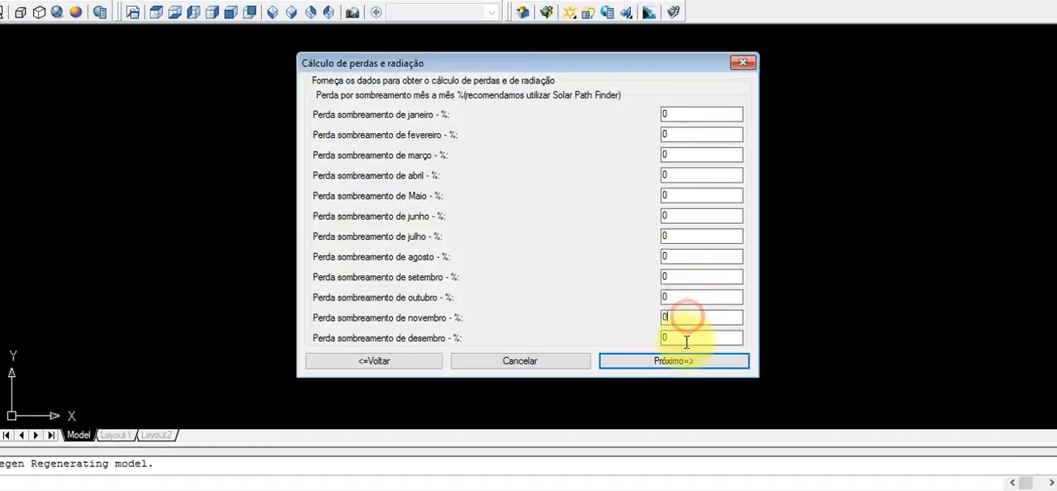
{"action": "left_click", "coordinate": [686, 338]}
{"action": "left_click", "coordinate": [692, 318]}
{"action": "left_click", "coordinate": [695, 293]}
{"action": "left_click", "coordinate": [694, 276]}
{"action": "left_click", "coordinate": [696, 255]}
{"action": "left_click", "coordinate": [697, 234]}
{"action": "left_click", "coordinate": [691, 215]}
{"action": "left_click", "coordinate": [685, 176]}
{"action": "left_click", "coordinate": [683, 157]}
{"action": "left_click", "coordinate": [682, 136]}
{"action": "left_click", "coordinate": [682, 114]}
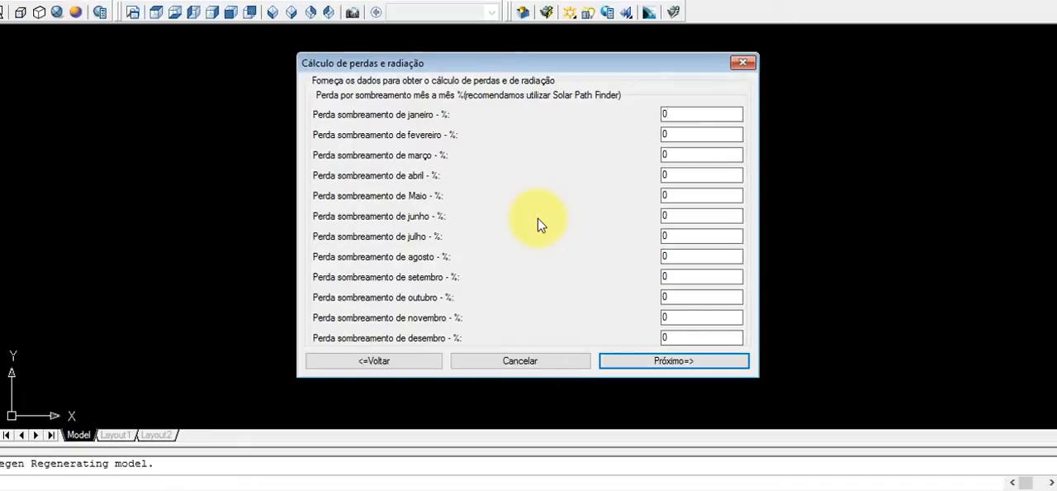
{"action": "left_click", "coordinate": [677, 152]}
{"action": "left_click", "coordinate": [682, 195]}
{"action": "left_click", "coordinate": [682, 218]}
{"action": "left_click", "coordinate": [685, 237]}
{"action": "left_click", "coordinate": [682, 255]}
{"action": "left_click", "coordinate": [682, 275]}
{"action": "left_click", "coordinate": [677, 297]}
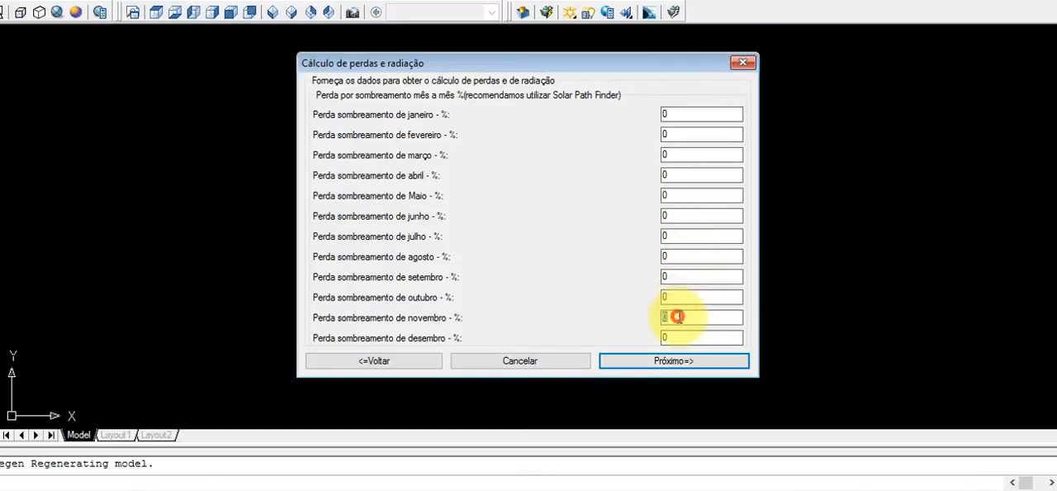
{"action": "left_click", "coordinate": [678, 338]}
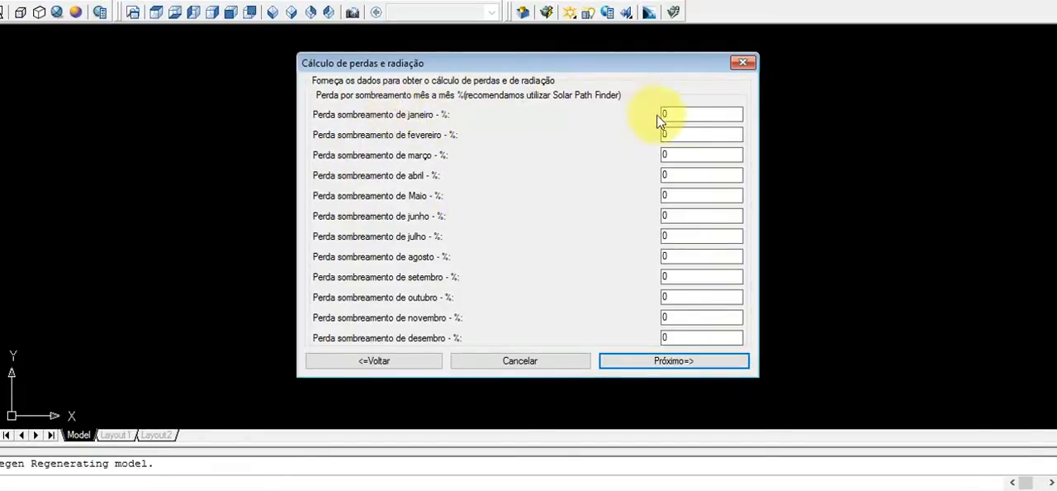
{"action": "double_click", "coordinate": [706, 113]}
{"action": "left_click", "coordinate": [687, 152]}
{"action": "left_click", "coordinate": [687, 170]}
{"action": "left_click", "coordinate": [686, 200]}
{"action": "left_click", "coordinate": [684, 221]}
{"action": "left_click", "coordinate": [684, 240]}
{"action": "left_click", "coordinate": [685, 258]}
{"action": "left_click", "coordinate": [685, 277]}
{"action": "left_click", "coordinate": [686, 297]}
{"action": "left_click", "coordinate": [685, 318]}
{"action": "left_click", "coordinate": [684, 338]}
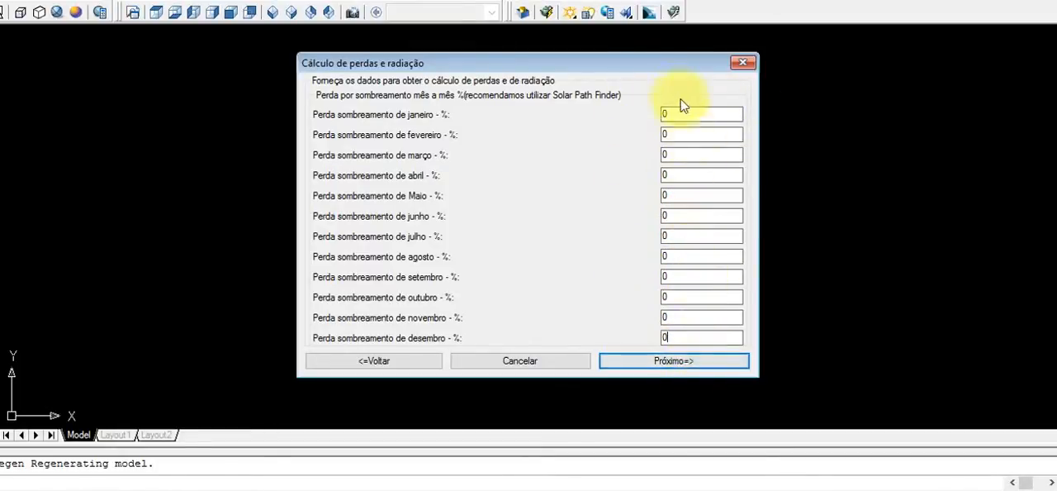
{"action": "left_click", "coordinate": [685, 362]}
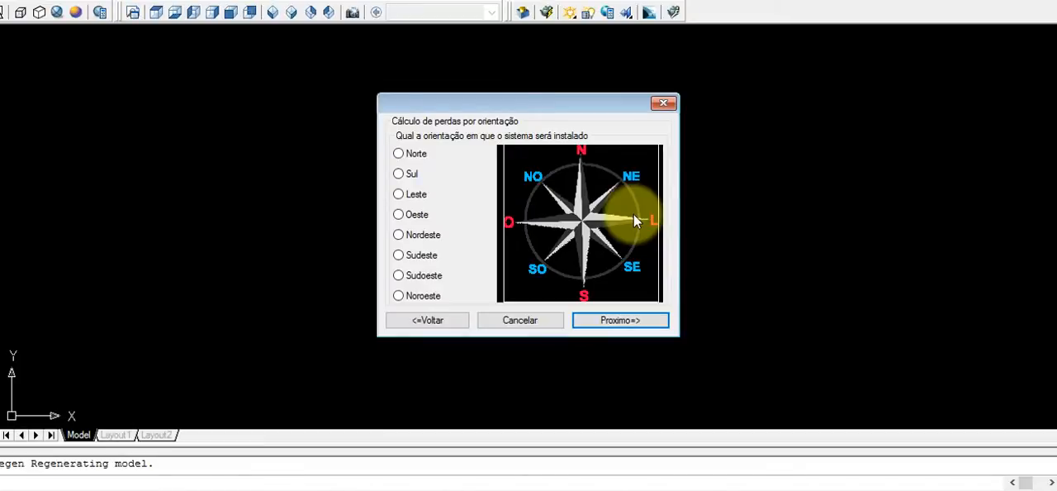
Set the system's installation orientation to Norte and continue to the solar radiation data.
{"action": "left_click", "coordinate": [398, 155]}
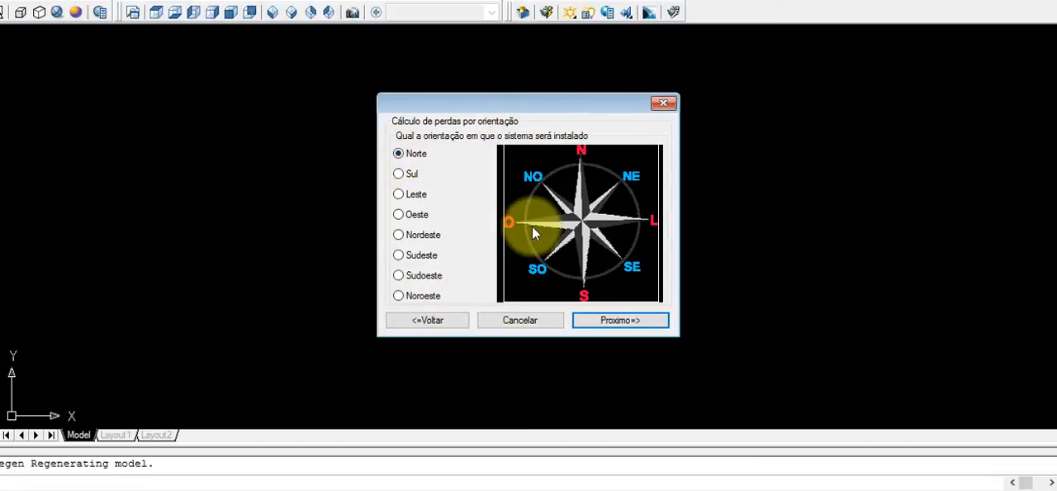
{"action": "left_click", "coordinate": [637, 327]}
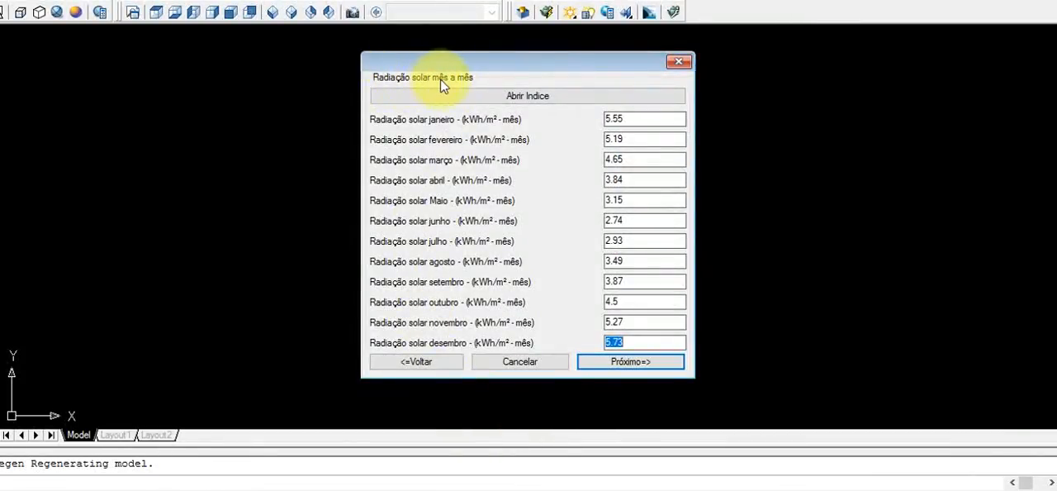
Examine the monthly solar radiation fields from January to December.
{"action": "left_click", "coordinate": [632, 121]}
{"action": "left_click", "coordinate": [635, 140]}
{"action": "left_click", "coordinate": [633, 161]}
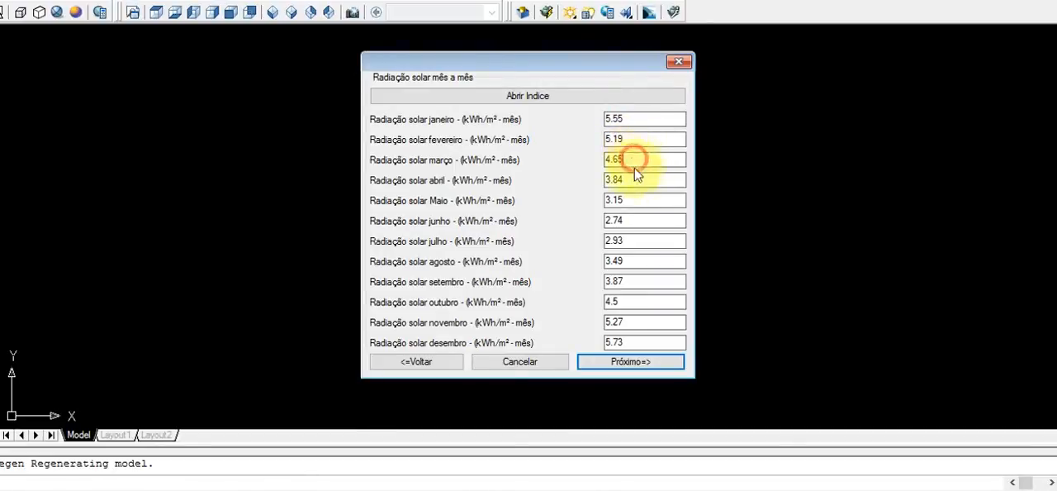
{"action": "left_click", "coordinate": [633, 180]}
{"action": "left_click", "coordinate": [626, 200]}
{"action": "left_click", "coordinate": [631, 221]}
{"action": "left_click", "coordinate": [631, 240]}
{"action": "left_click", "coordinate": [632, 260]}
{"action": "left_click", "coordinate": [634, 281]}
{"action": "left_click", "coordinate": [636, 301]}
{"action": "left_click", "coordinate": [638, 321]}
{"action": "left_click", "coordinate": [637, 345]}
{"action": "left_click", "coordinate": [636, 325]}
{"action": "left_click", "coordinate": [635, 303]}
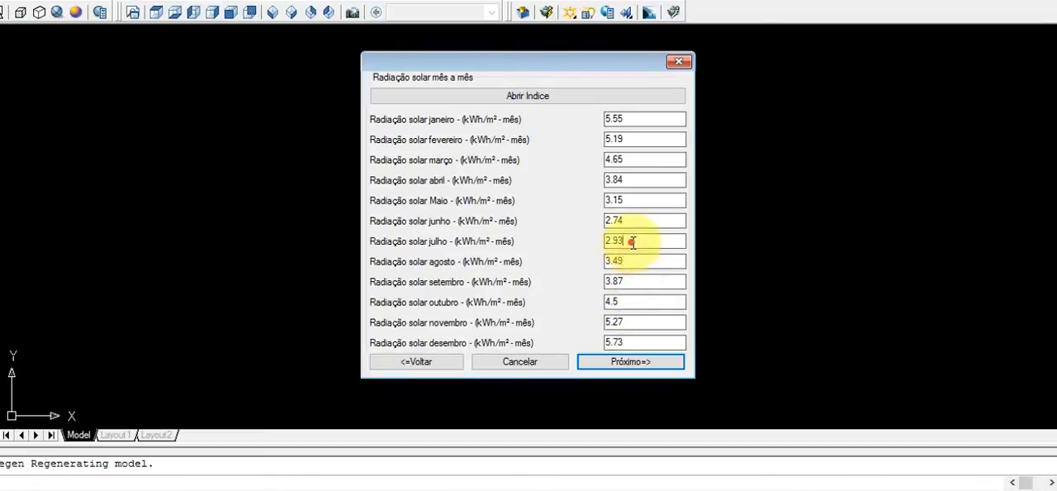
{"action": "left_click", "coordinate": [630, 200]}
{"action": "left_click", "coordinate": [632, 179]}
{"action": "left_click", "coordinate": [633, 160]}
{"action": "left_click", "coordinate": [631, 138]}
{"action": "left_click", "coordinate": [634, 119]}
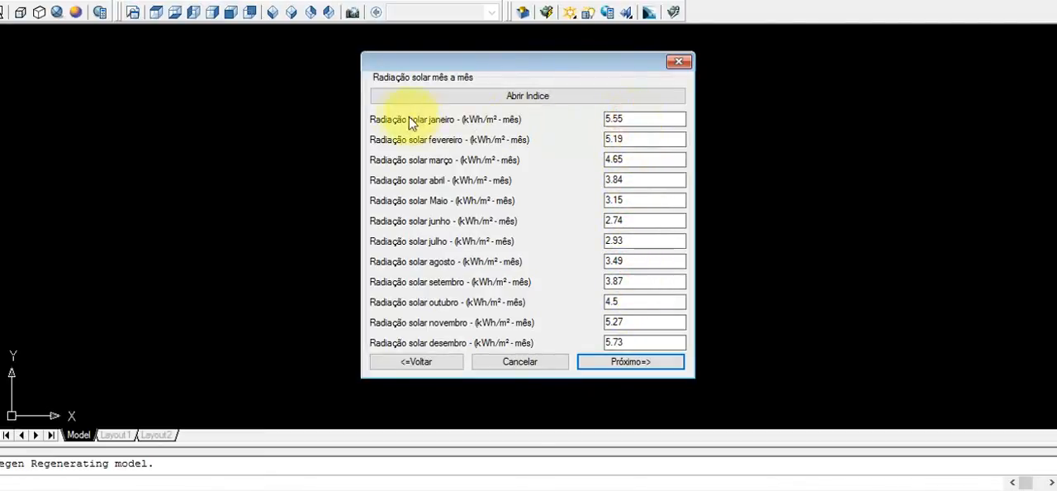
{"action": "left_click", "coordinate": [614, 139]}
{"action": "left_click", "coordinate": [618, 159]}
{"action": "left_click", "coordinate": [611, 179]}
{"action": "left_click", "coordinate": [610, 200]}
{"action": "left_click", "coordinate": [612, 220]}
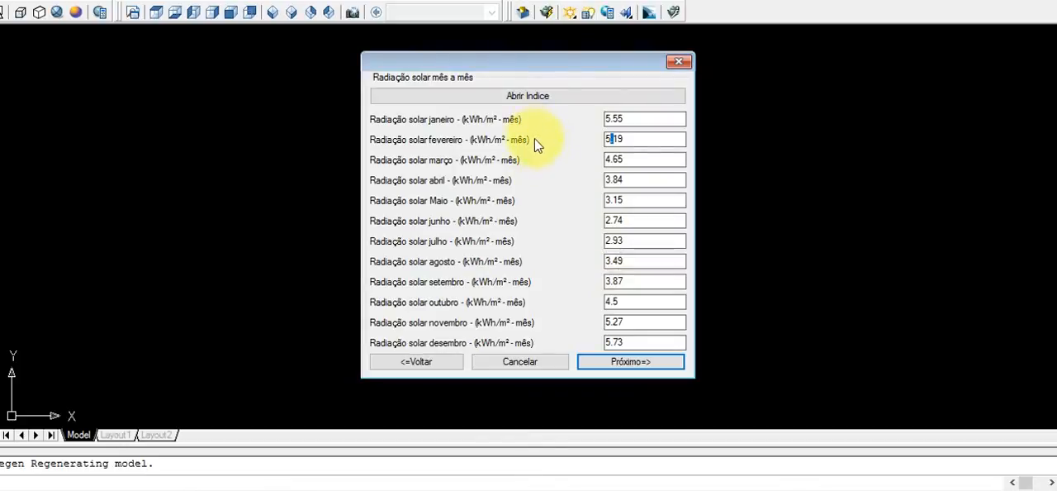
{"action": "left_click", "coordinate": [632, 161]}
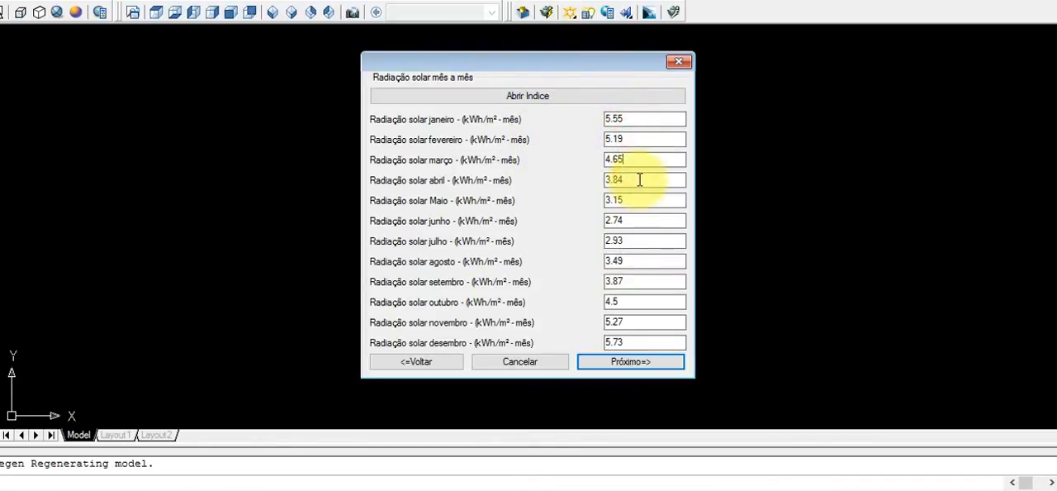
{"action": "left_click", "coordinate": [635, 204]}
{"action": "left_click", "coordinate": [634, 221]}
{"action": "left_click", "coordinate": [631, 240]}
{"action": "left_click", "coordinate": [628, 261]}
{"action": "left_click", "coordinate": [624, 281]}
{"action": "left_click", "coordinate": [623, 301]}
{"action": "left_click", "coordinate": [627, 322]}
{"action": "left_click", "coordinate": [640, 345]}
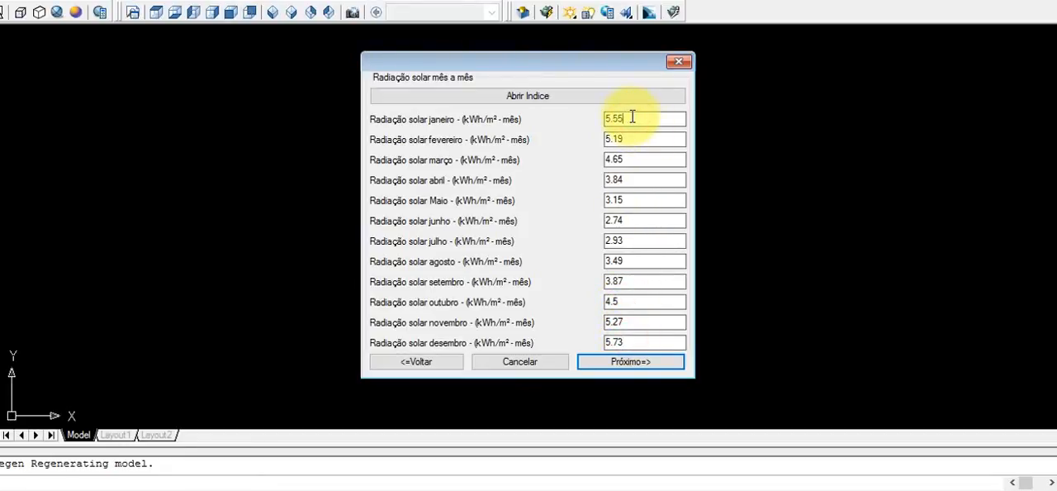
Open the solar radiation index PDF and look through its pages of monthly values by locality.
{"action": "left_click", "coordinate": [516, 97]}
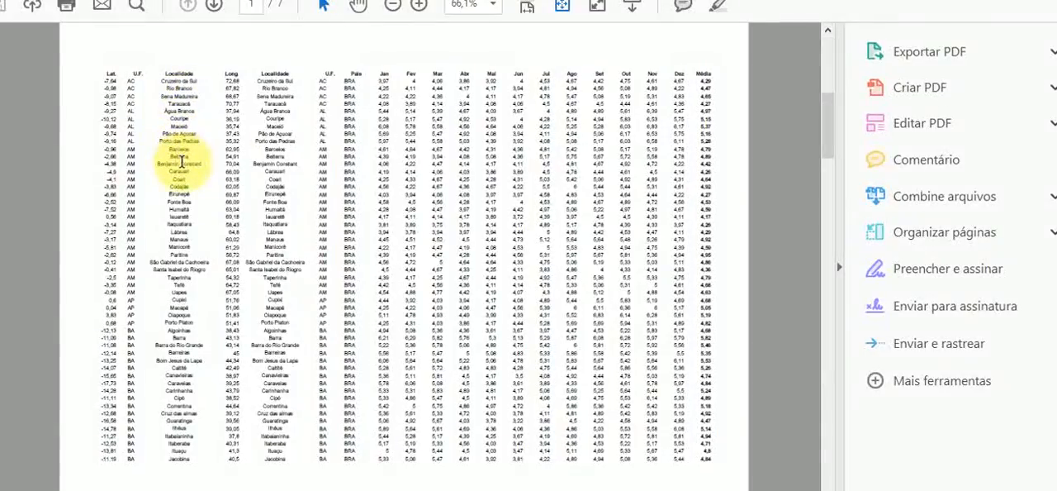
{"action": "scroll", "coordinate": [176, 153], "scroll_direction": "down", "scroll_amount": 6}
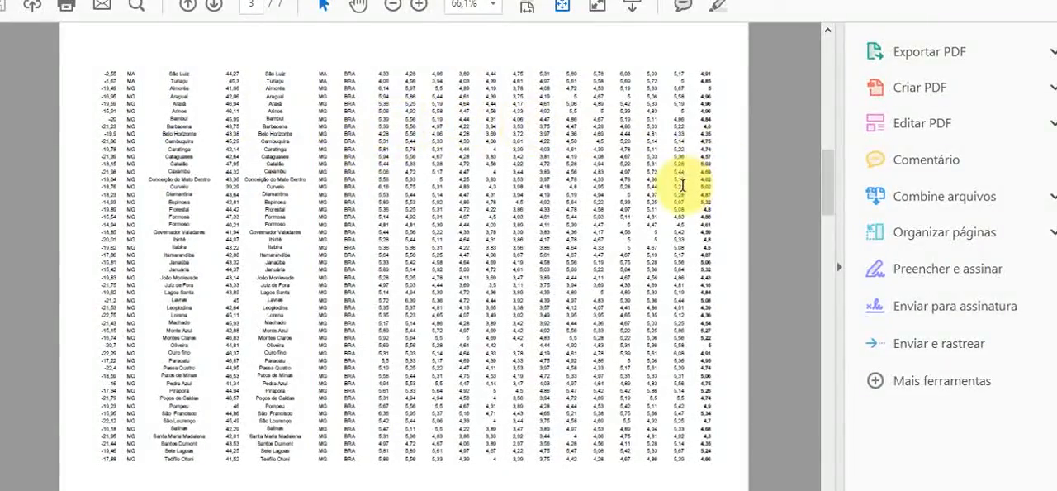
{"action": "scroll", "coordinate": [682, 184], "scroll_direction": "up", "scroll_amount": 3}
{"action": "scroll", "coordinate": [682, 183], "scroll_direction": "down", "scroll_amount": 10}
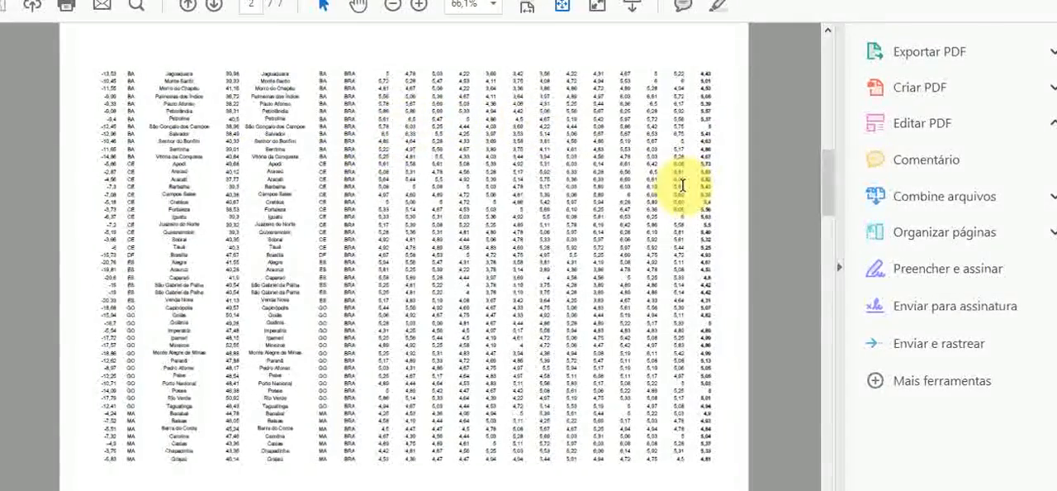
{"action": "scroll", "coordinate": [682, 184], "scroll_direction": "down", "scroll_amount": 10}
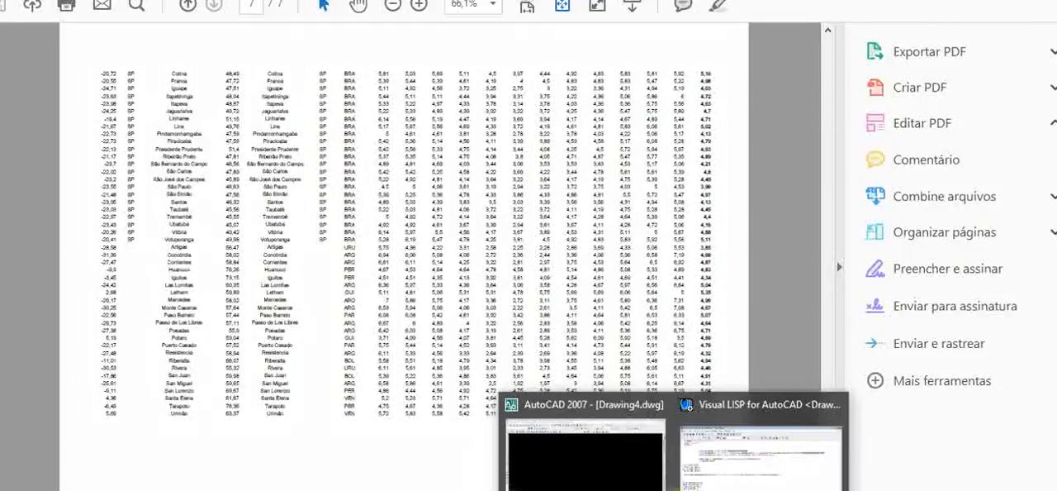
Switch back to AutoCAD 2007 and accept the stored monthly solar radiation values.
{"action": "left_click", "coordinate": [639, 471]}
{"action": "left_click", "coordinate": [625, 361]}
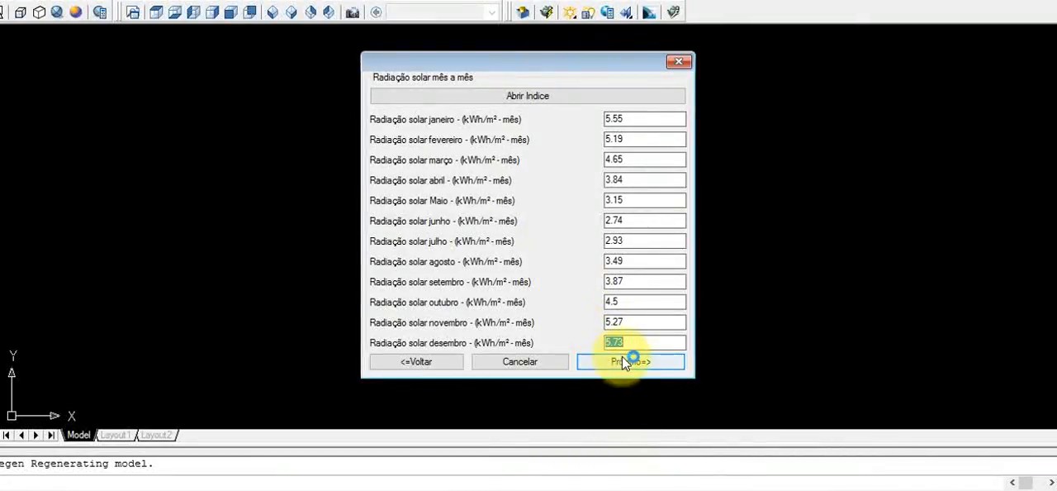